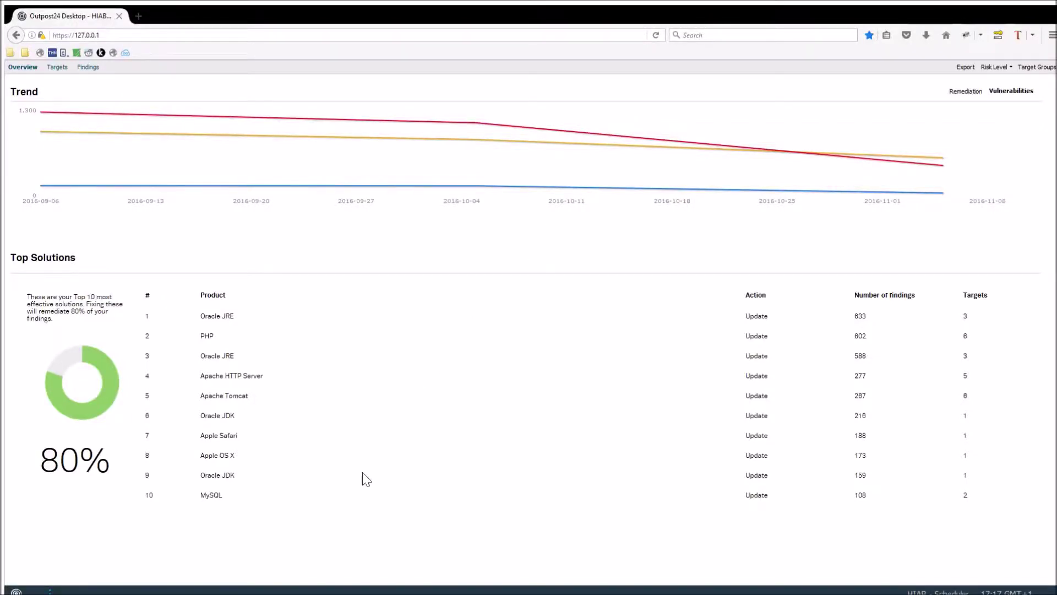
Open Reporting Tools and look through the list of scan schedules.
click(16, 592)
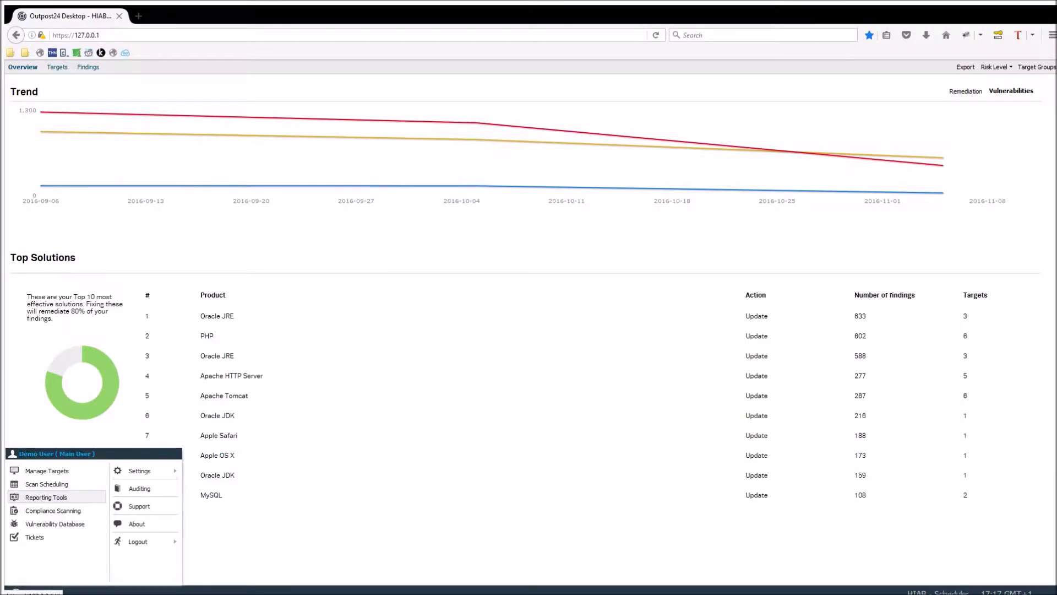
click(46, 497)
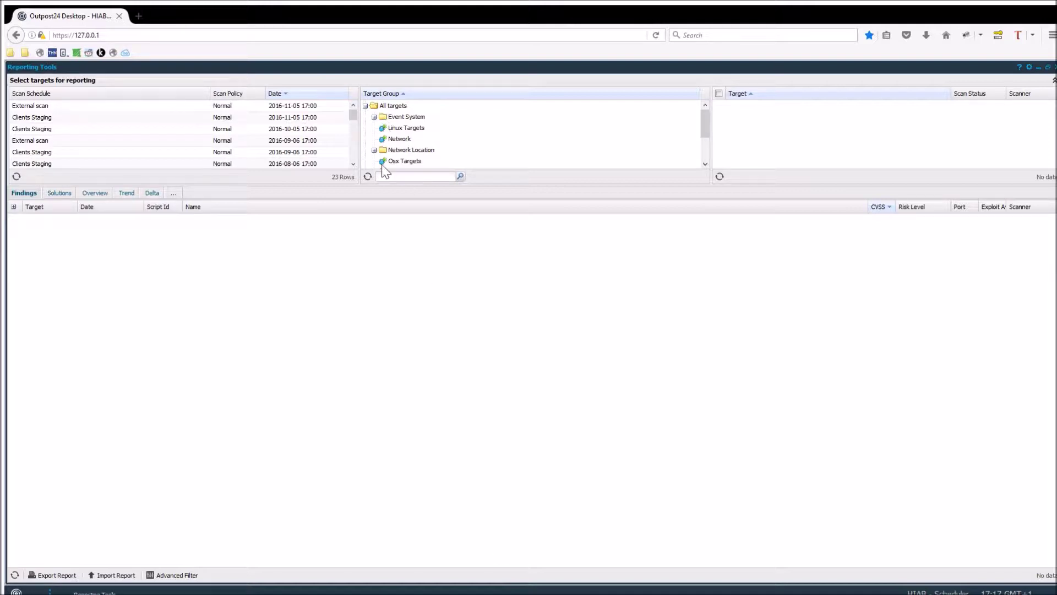
scroll(381, 165, down, 4)
scroll(389, 178, down, 1)
scroll(383, 213, up, 3)
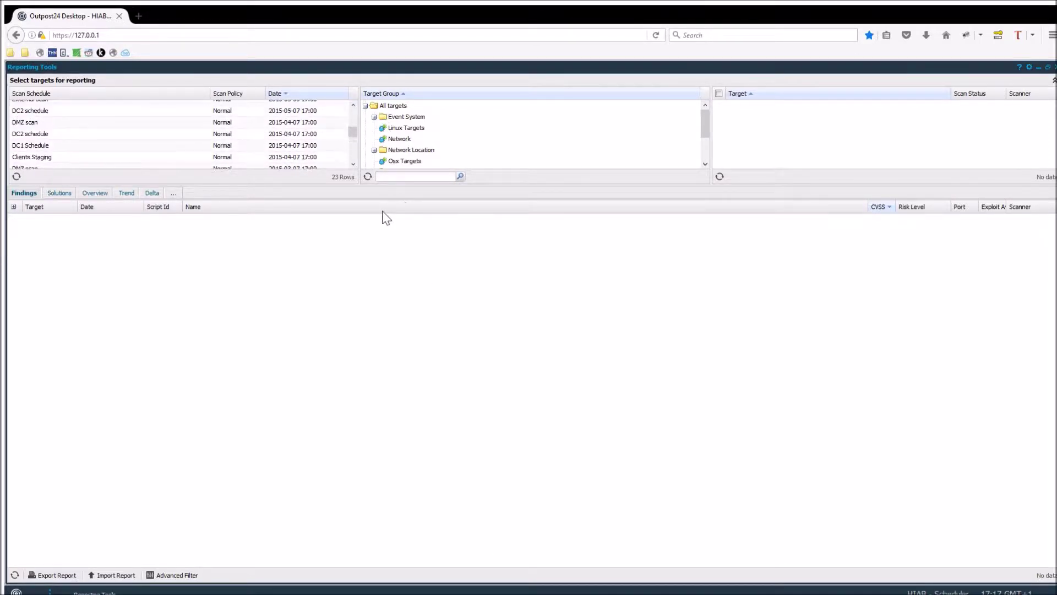
List the findings of the Osx Targets group and exclude target 10.10.10.5 from them.
click(412, 161)
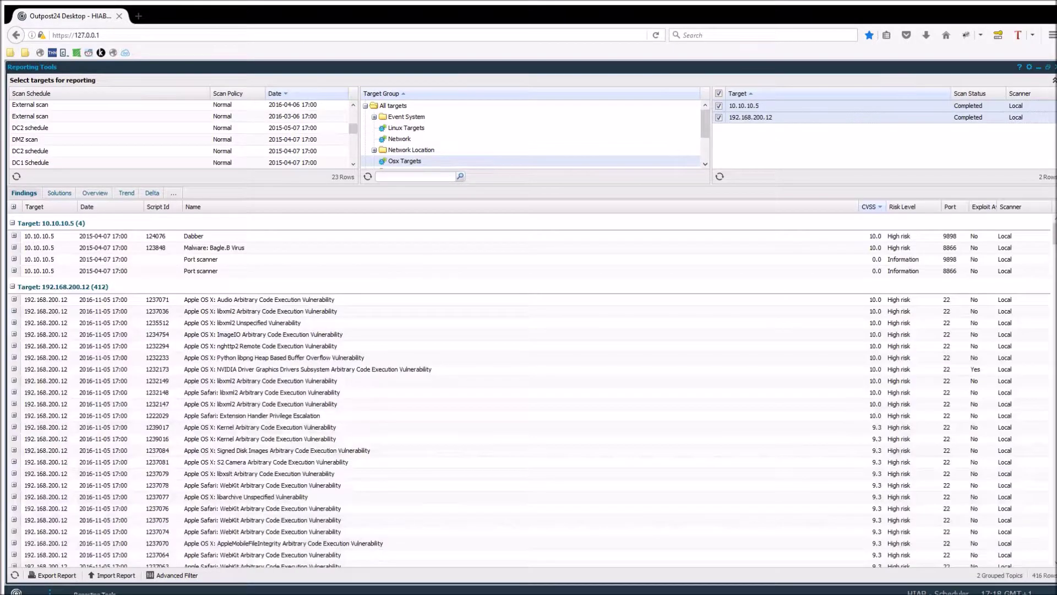
click(719, 105)
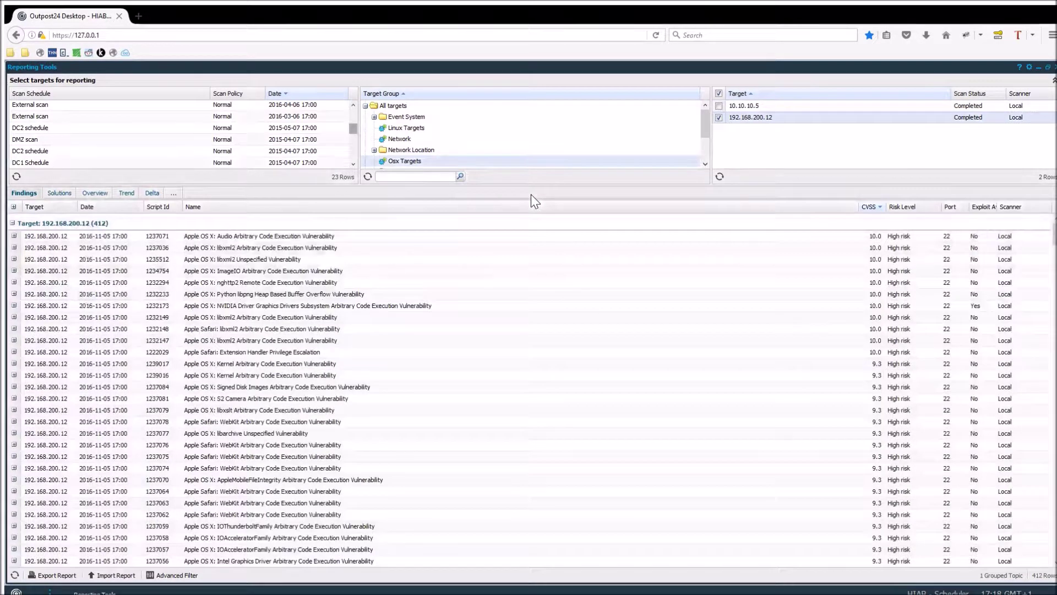
Show the findings of the External scan dated 2016-11-05 and filter their risk level to High risk.
click(30, 105)
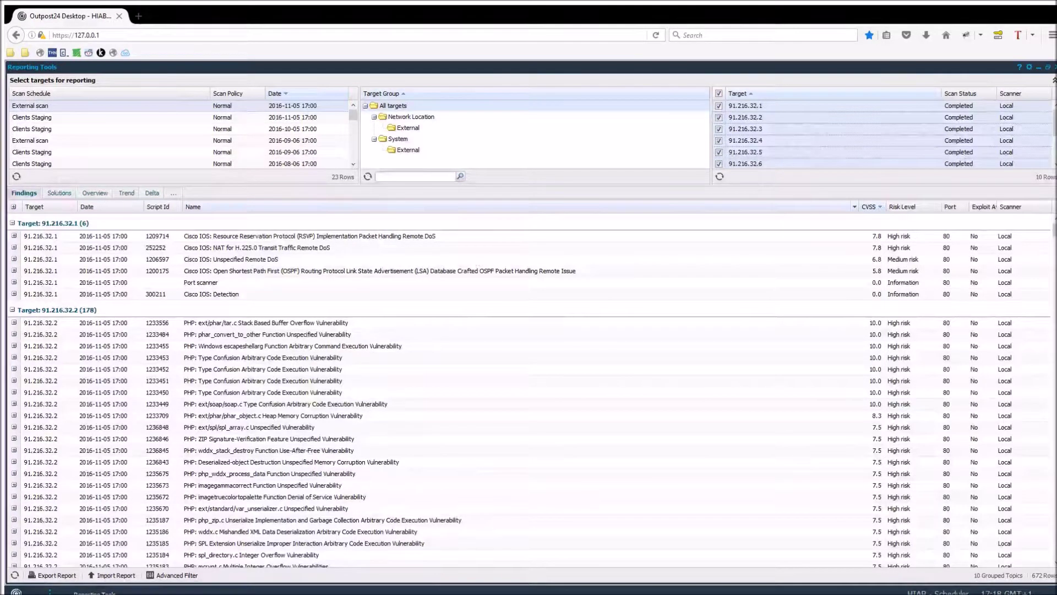
click(855, 206)
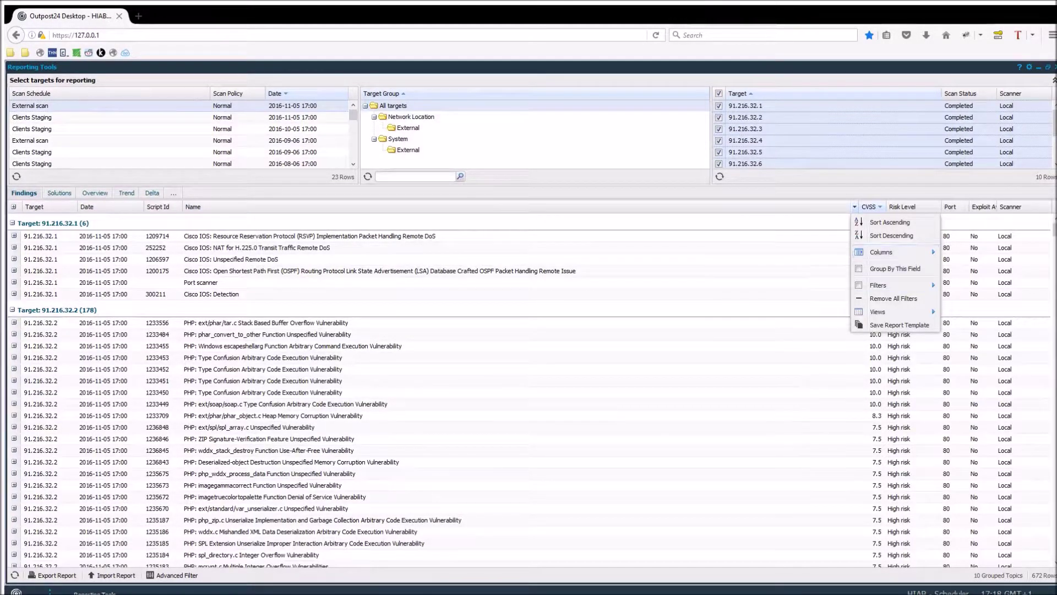
mouse_move(892, 252)
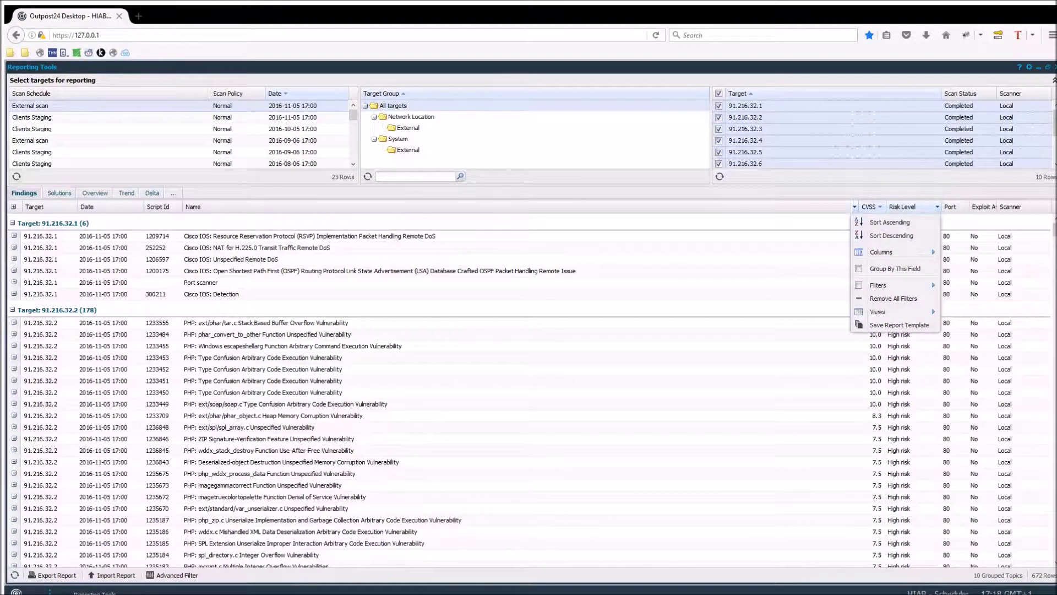
click(937, 207)
mouse_move(969, 284)
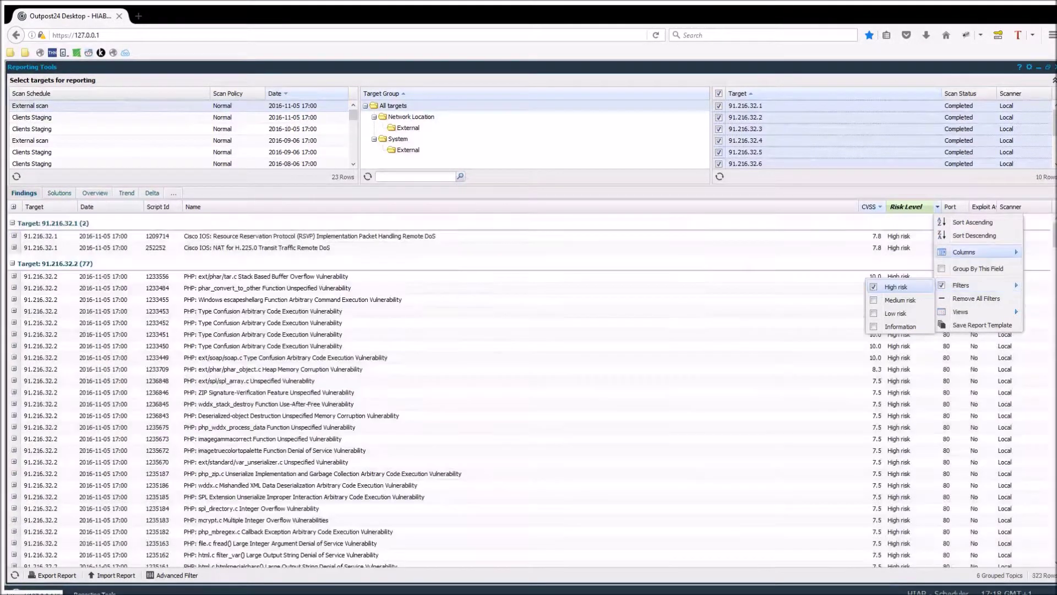
Filter the high-risk findings further to those with an available exploit.
mouse_move(964, 252)
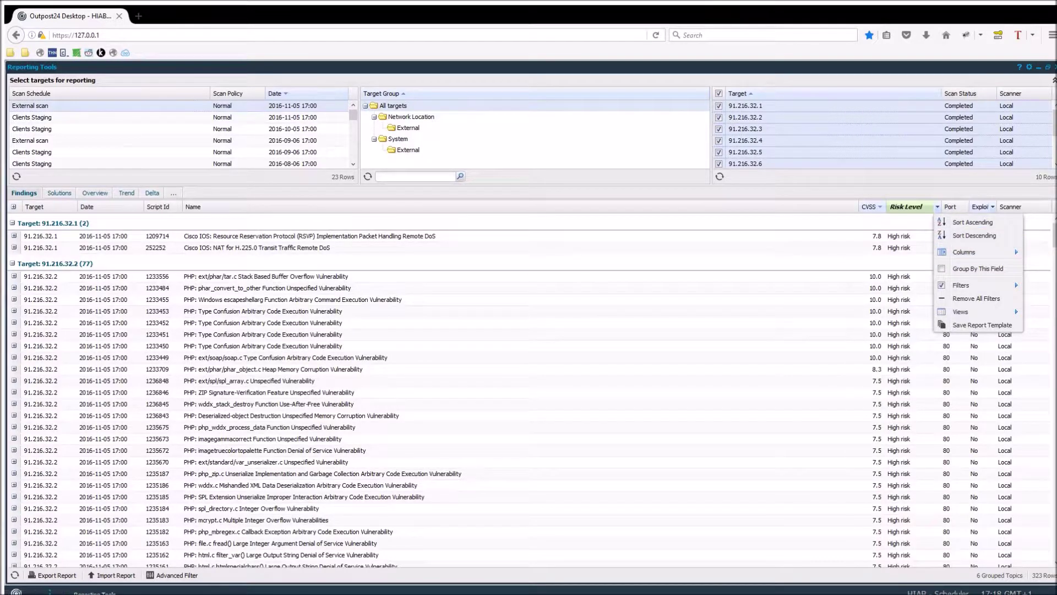
click(993, 206)
click(909, 286)
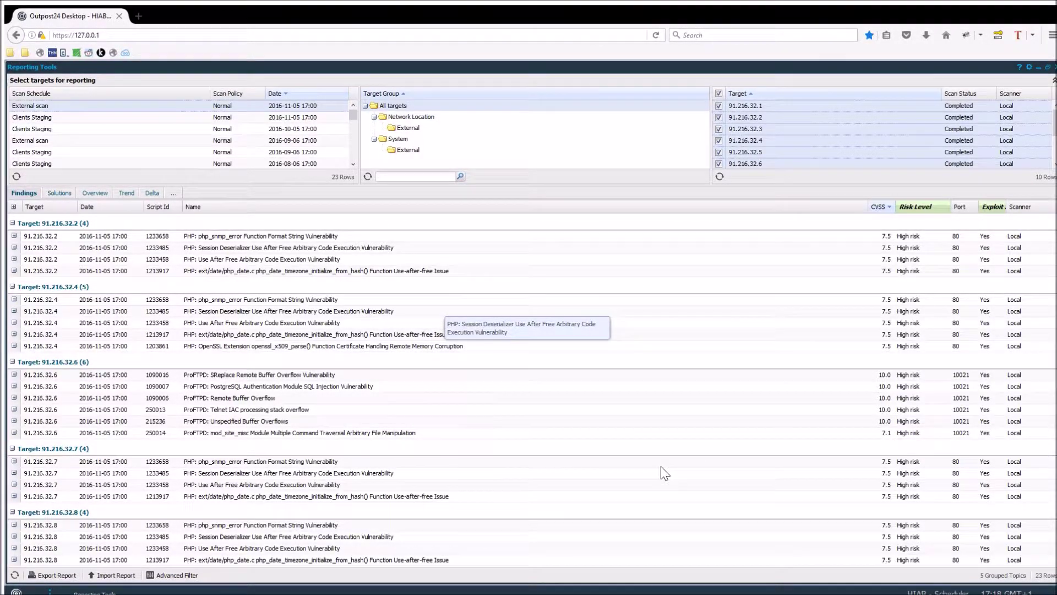
Save the filtered findings view as a new report template named "high risks + exploit".
right_click(441, 311)
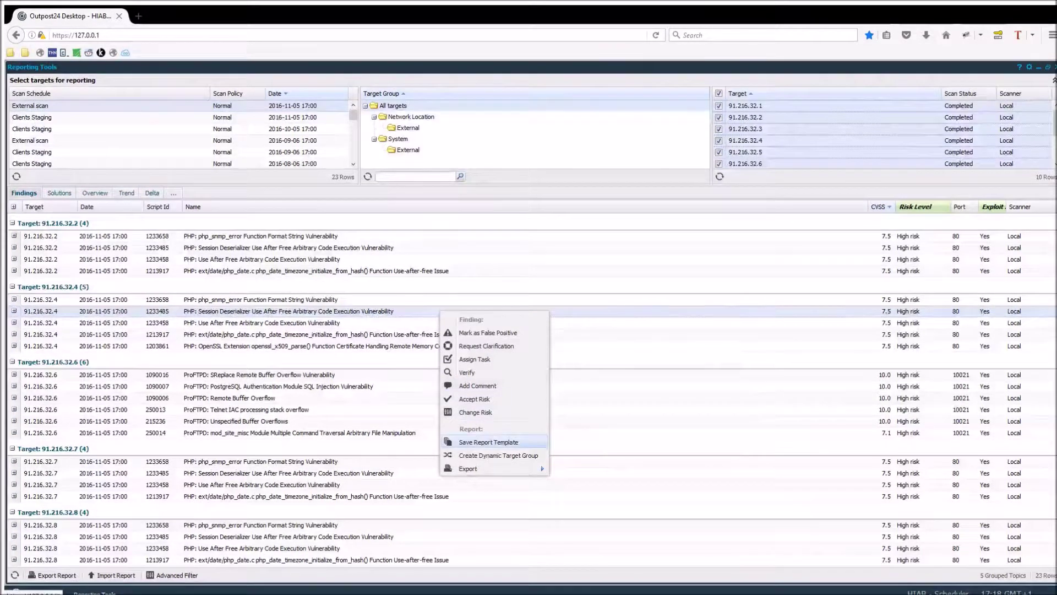
click(489, 442)
text(high)
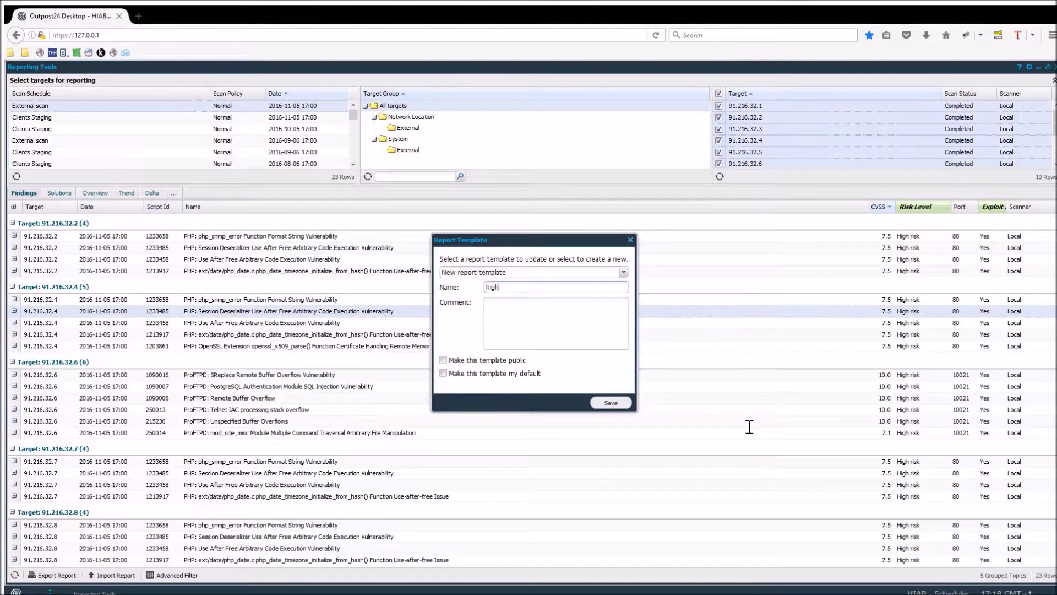
text( risks + exploit)
key(Return)
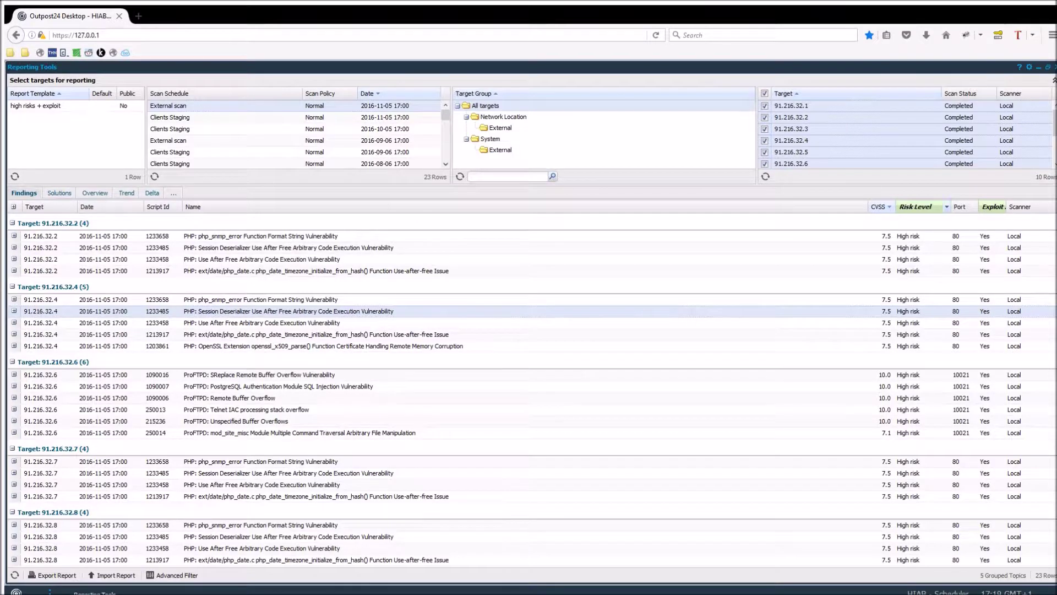
Remove all filters from the findings list.
click(947, 206)
click(985, 297)
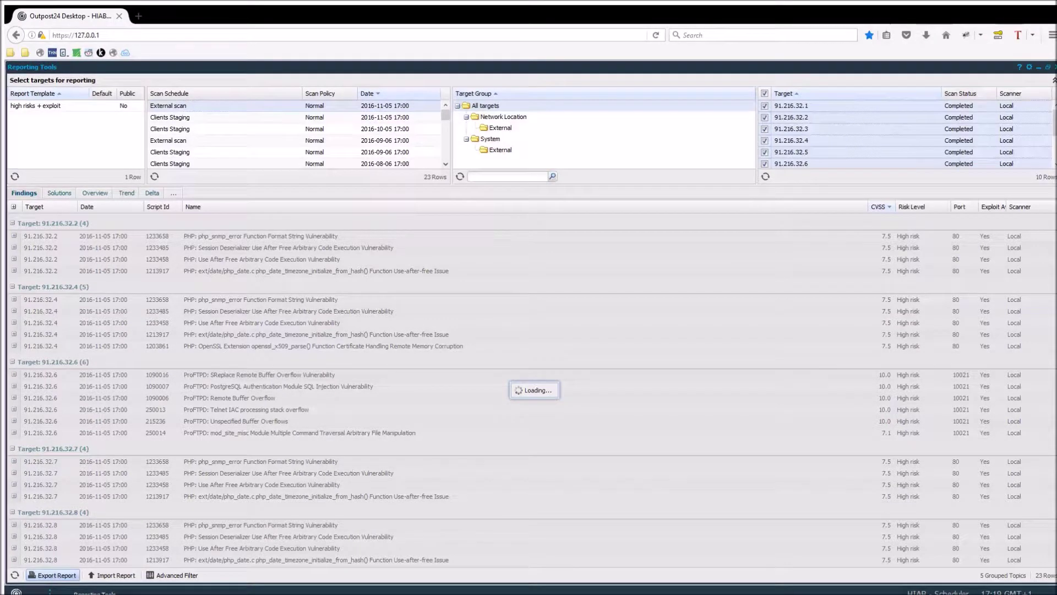
Review the report export settings, including the available report levels, and close them without exporting.
click(52, 574)
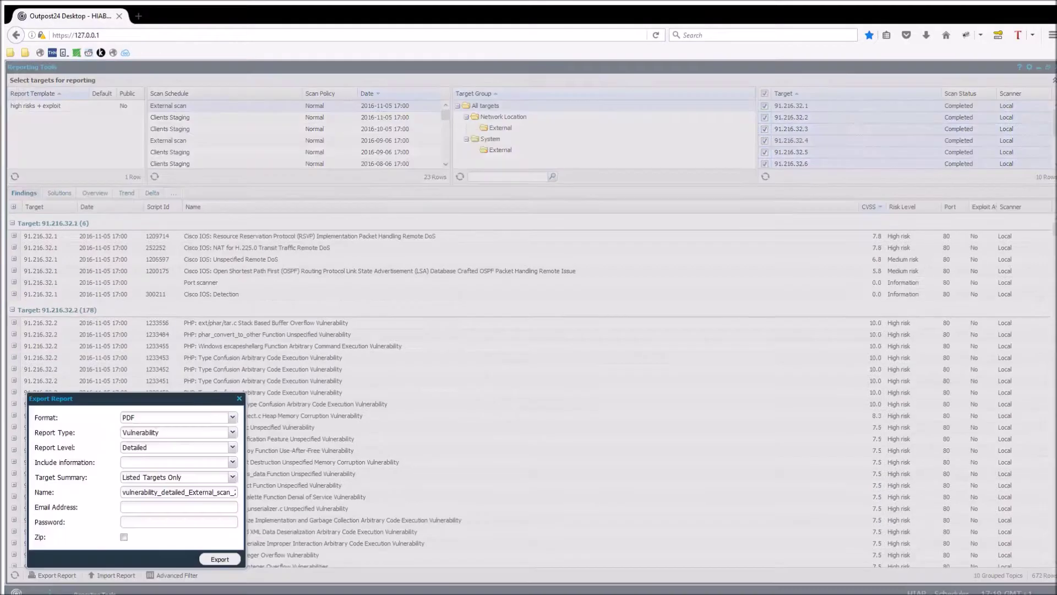
drag(170, 402, 351, 335)
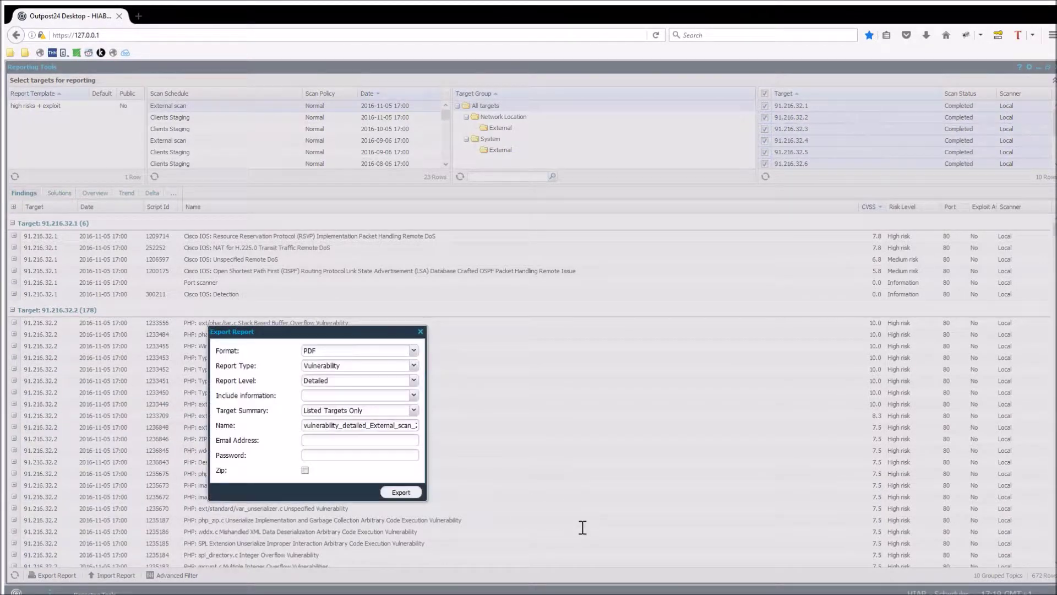
click(414, 351)
key(Tab)
key(Tab)
key(Down)
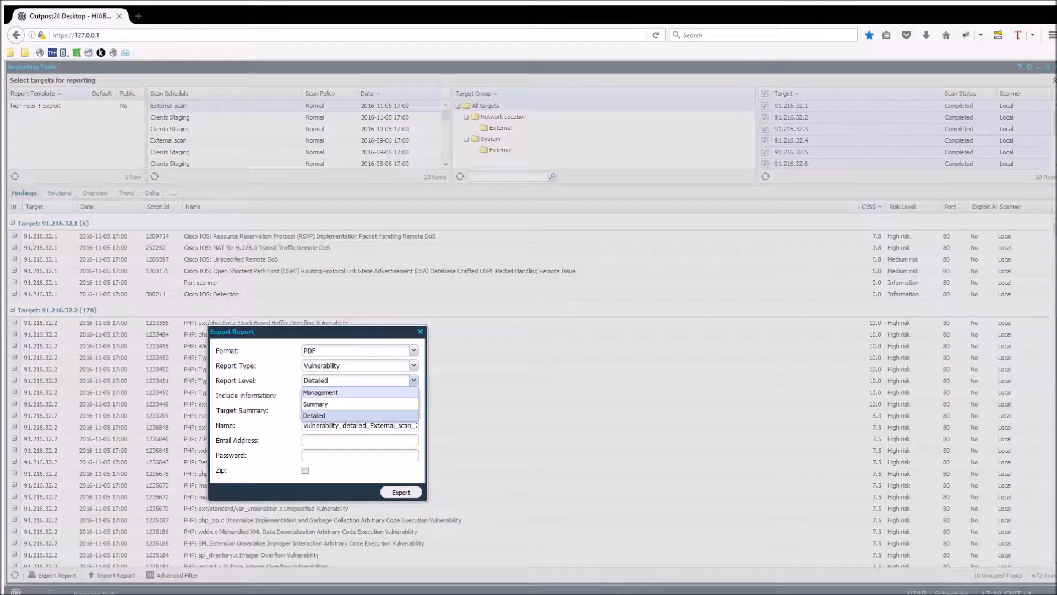
key(Escape)
key(Escape)
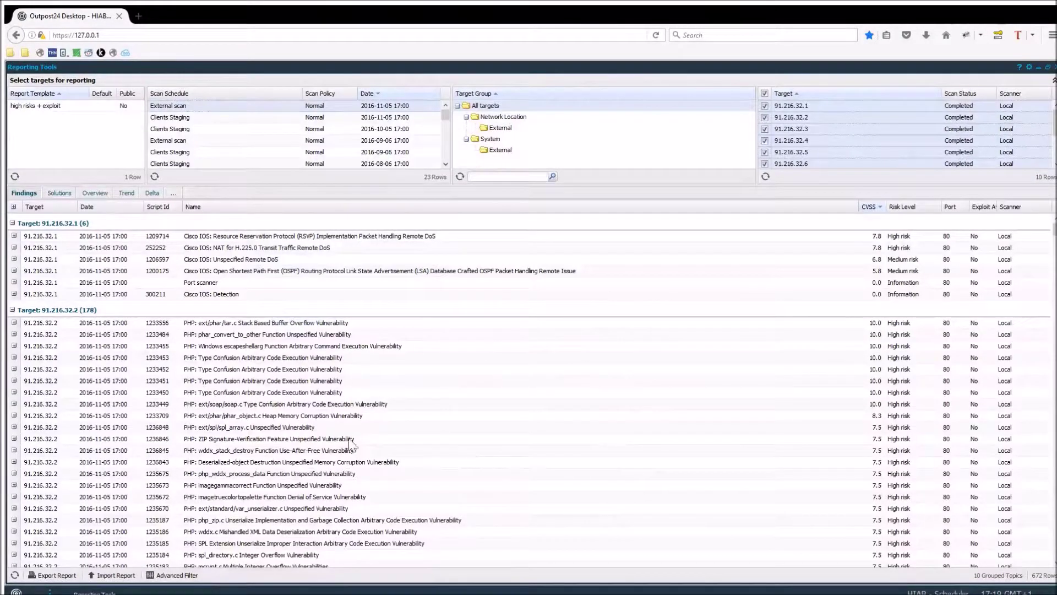
Expand the finding "Cisco IOS: NAT for H.225.0 Transit Traffic Remote DoS" on 91.216.32.1 and highlight its gathered information text.
click(13, 247)
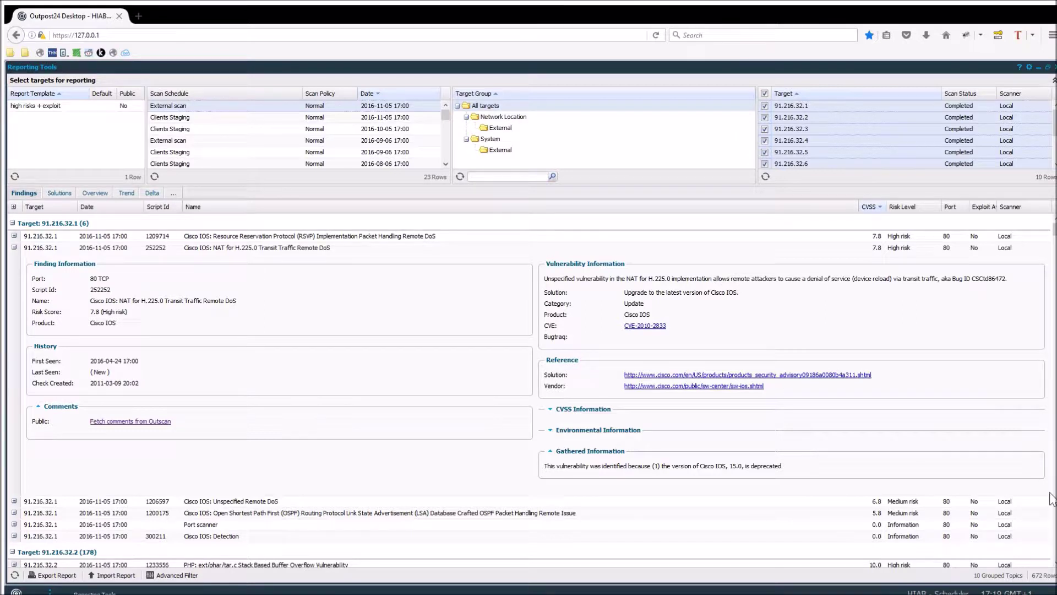
drag(545, 466, 781, 466)
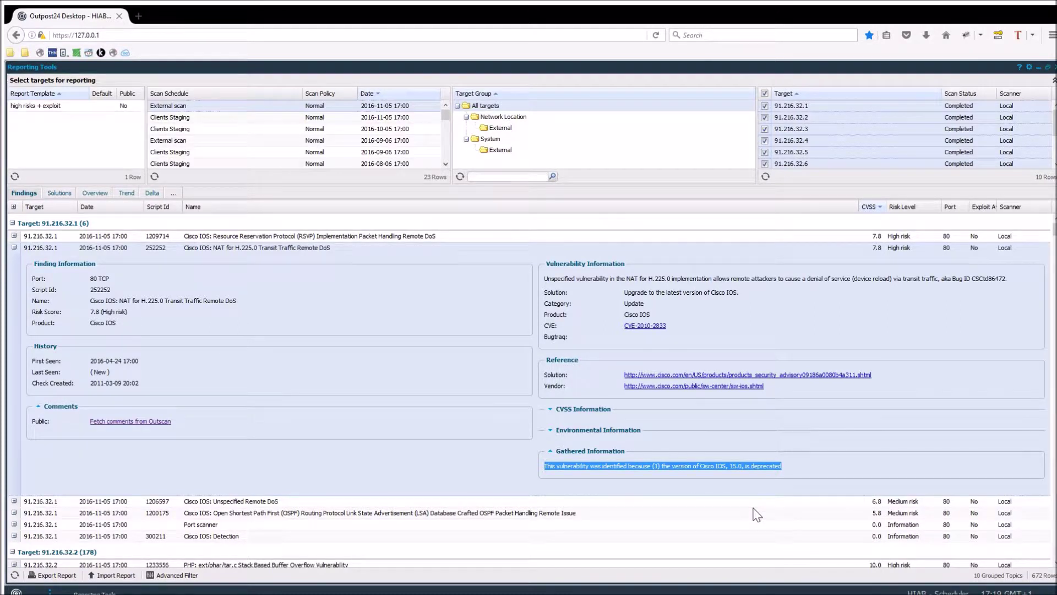
Examine the form for marking the Cisco IOS NAT finding as a false positive, without saving it.
right_click(634, 509)
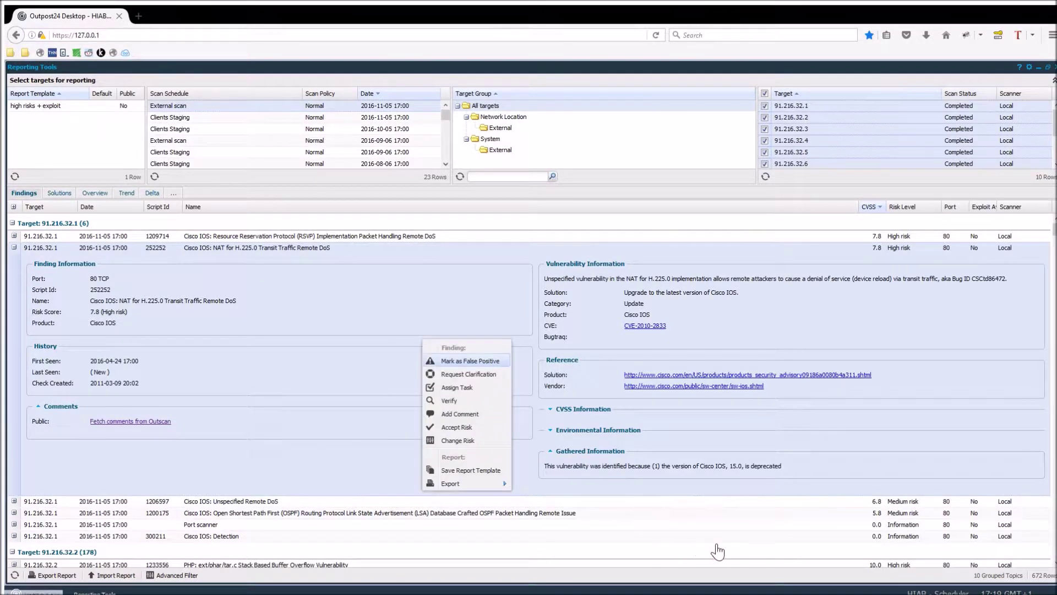
key(Return)
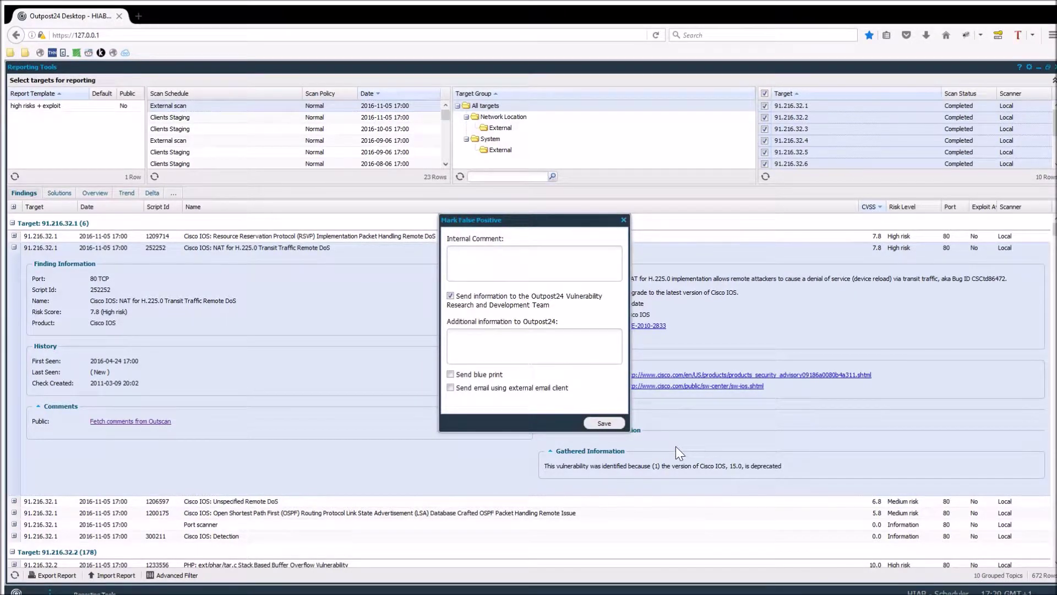
key(space)
key(space)
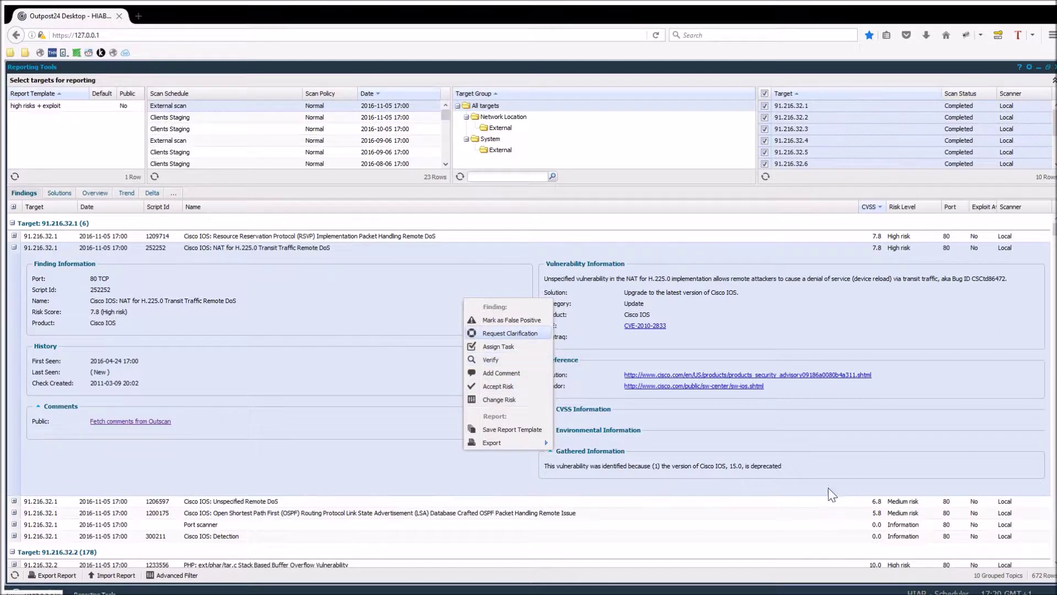
View the clarification request form for the Cisco IOS NAT finding and close it without saving.
key(Down)
key(Return)
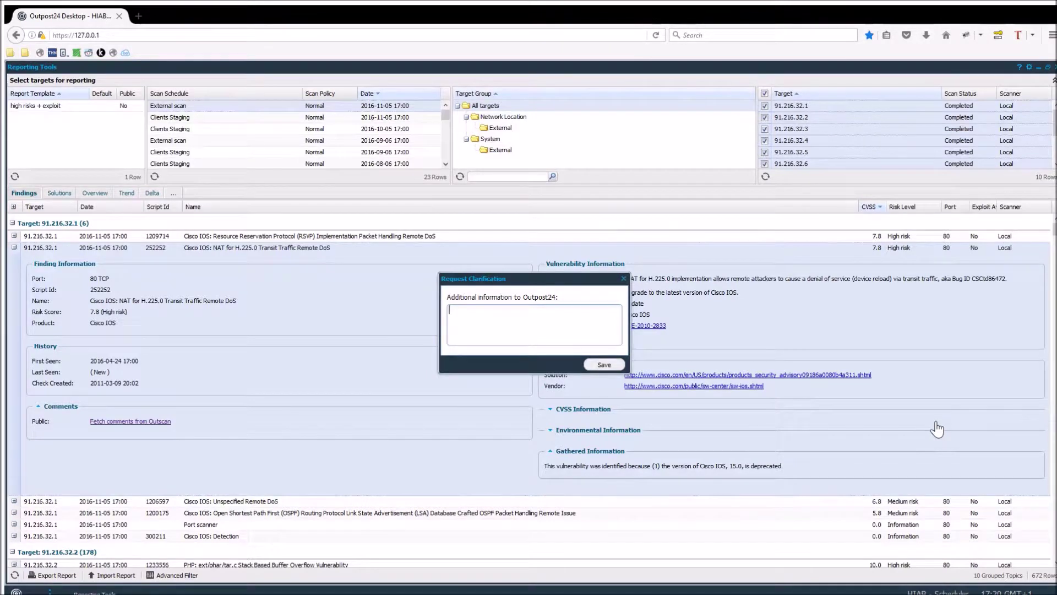
click(624, 280)
View the task assignment form for the Cisco IOS NAT finding and close it without saving.
right_click(454, 298)
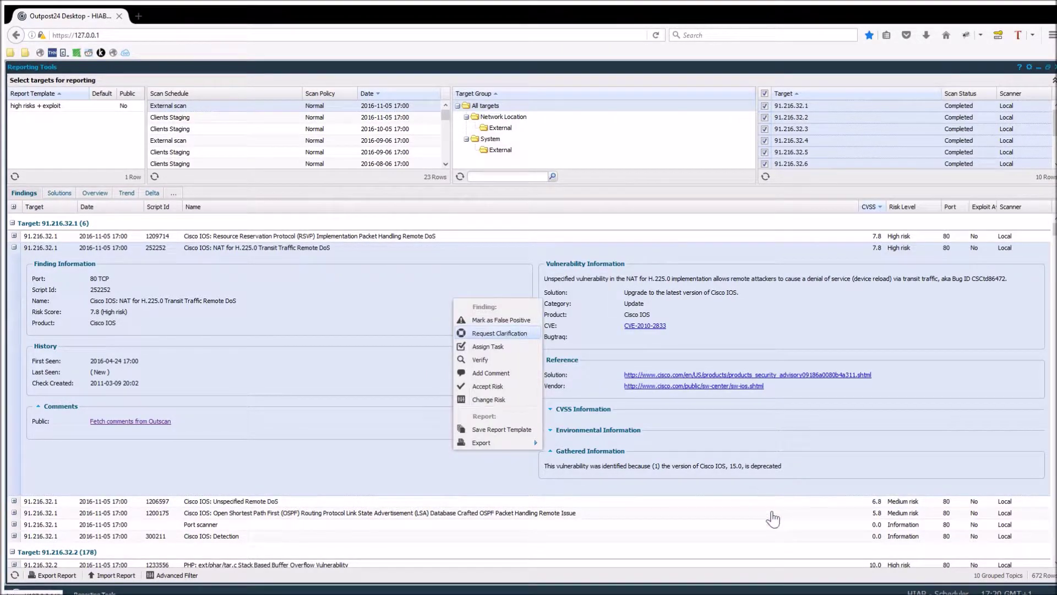
key(Return)
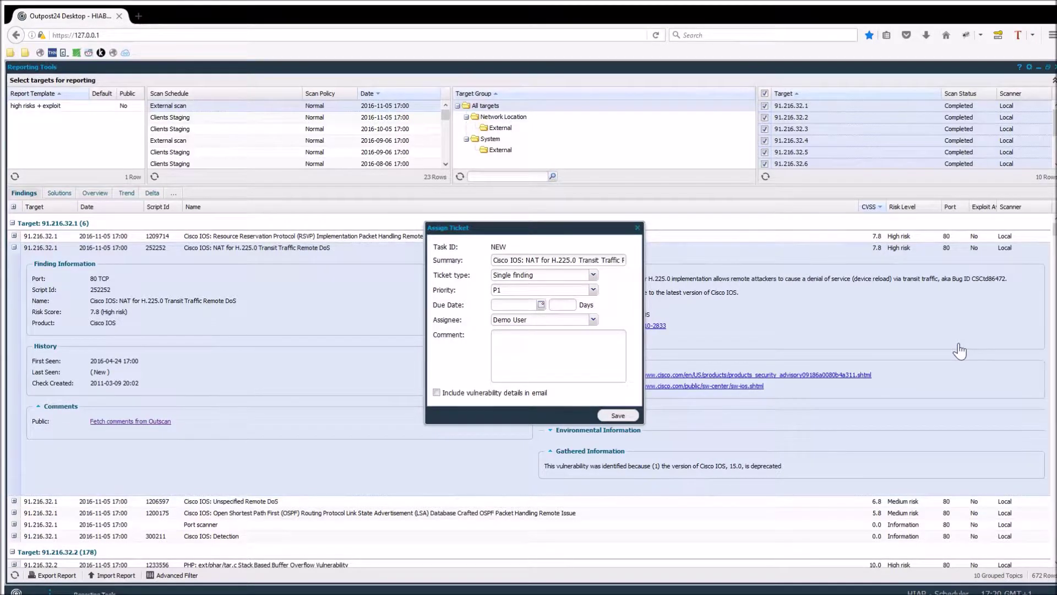
key(Escape)
Examine the risk acceptance options for the Cisco IOS NAT finding and close them without saving.
key(Down)
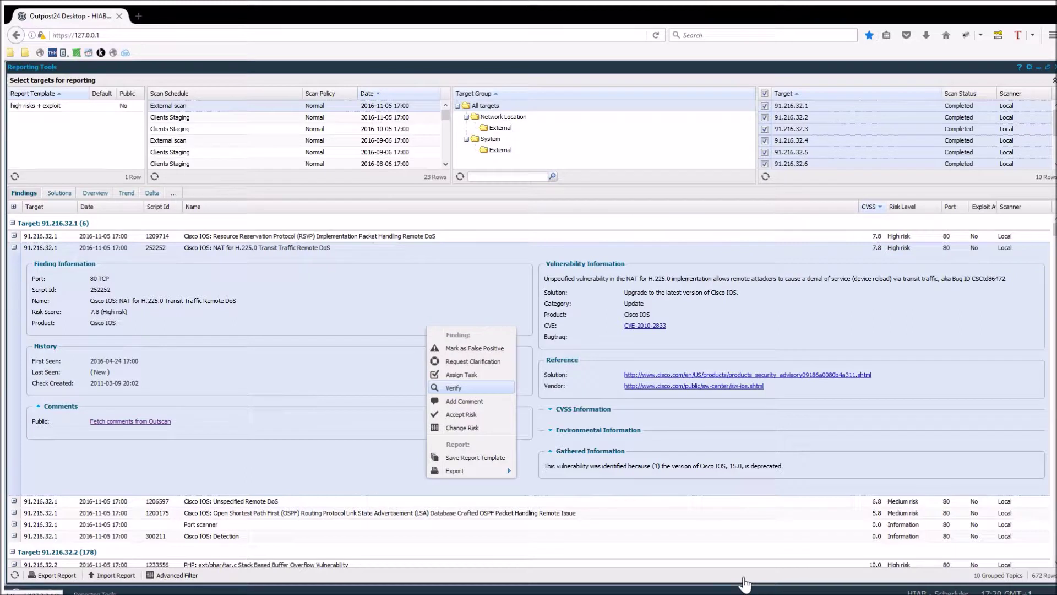
key(Down)
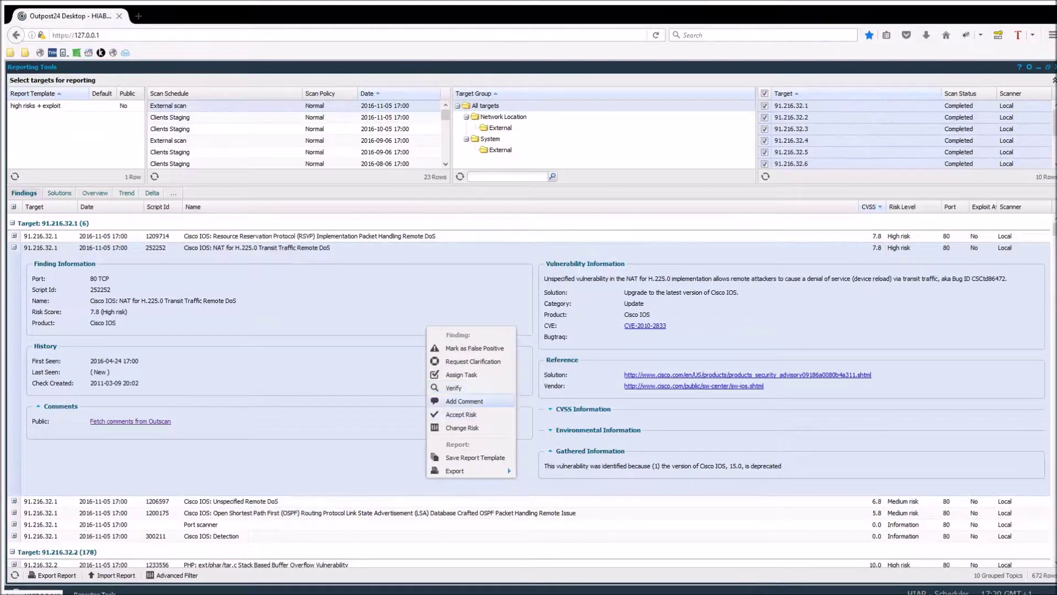
key(Down)
key(Return)
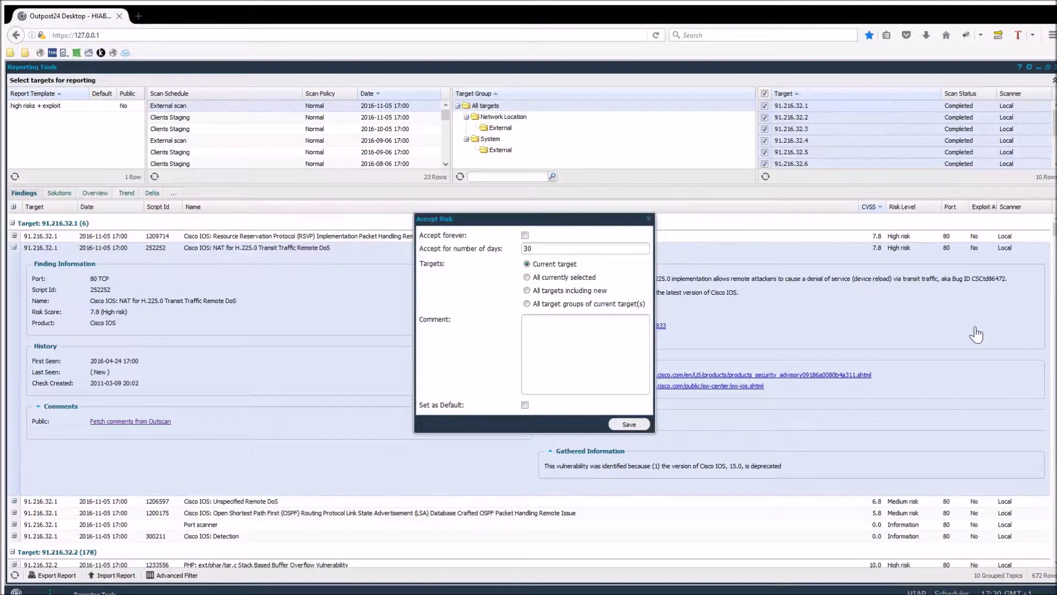
key(Escape)
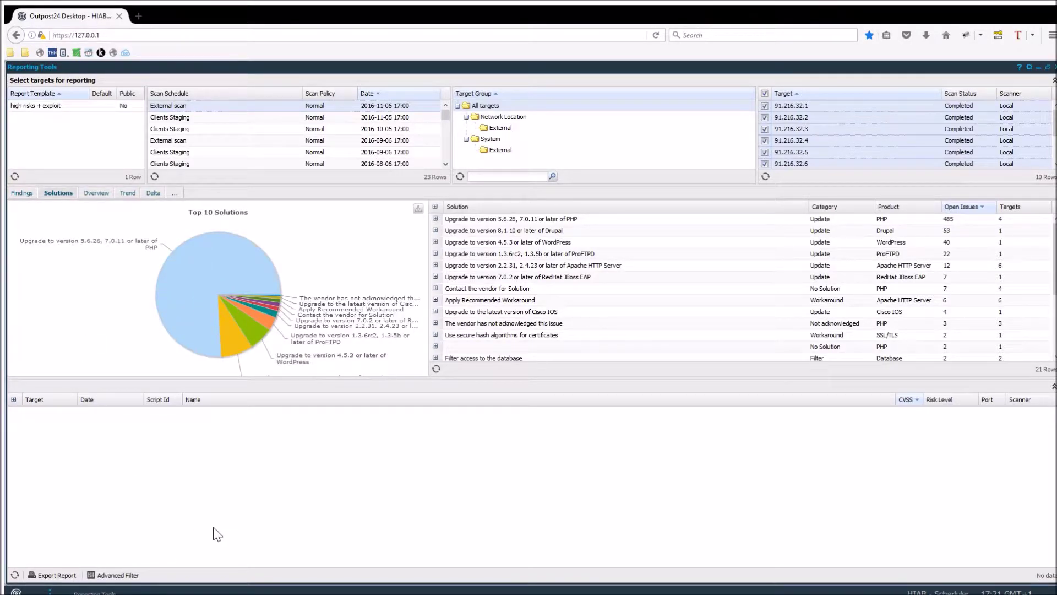
In the Solutions report, list the findings covered by the upgrade to version 5.6.26, 7.0.11 or later of PHP.
scroll(893, 459, down, 3)
scroll(864, 414, up, 3)
click(253, 262)
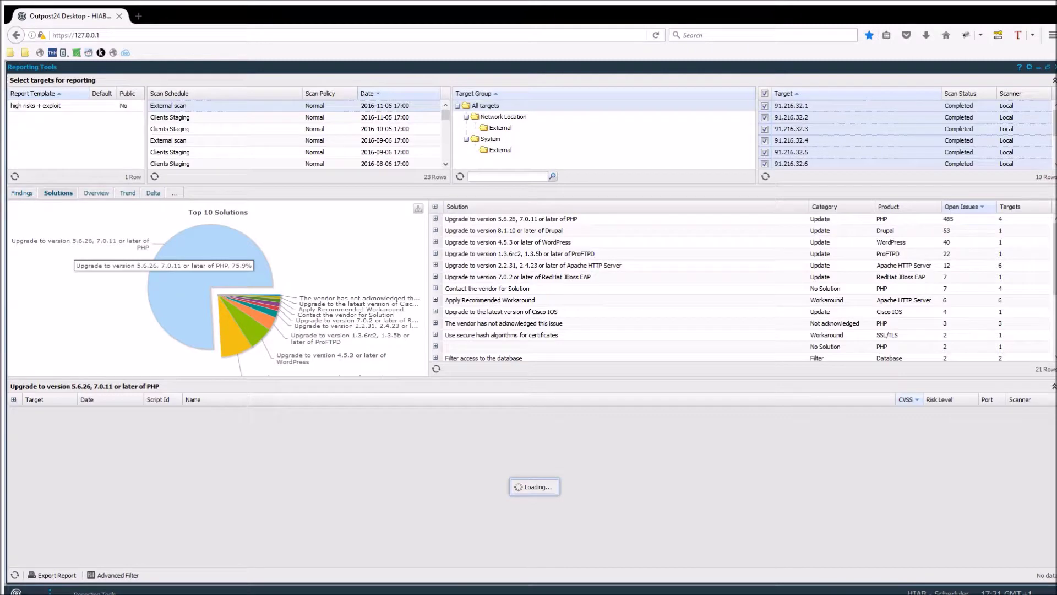
scroll(495, 479, down, 2)
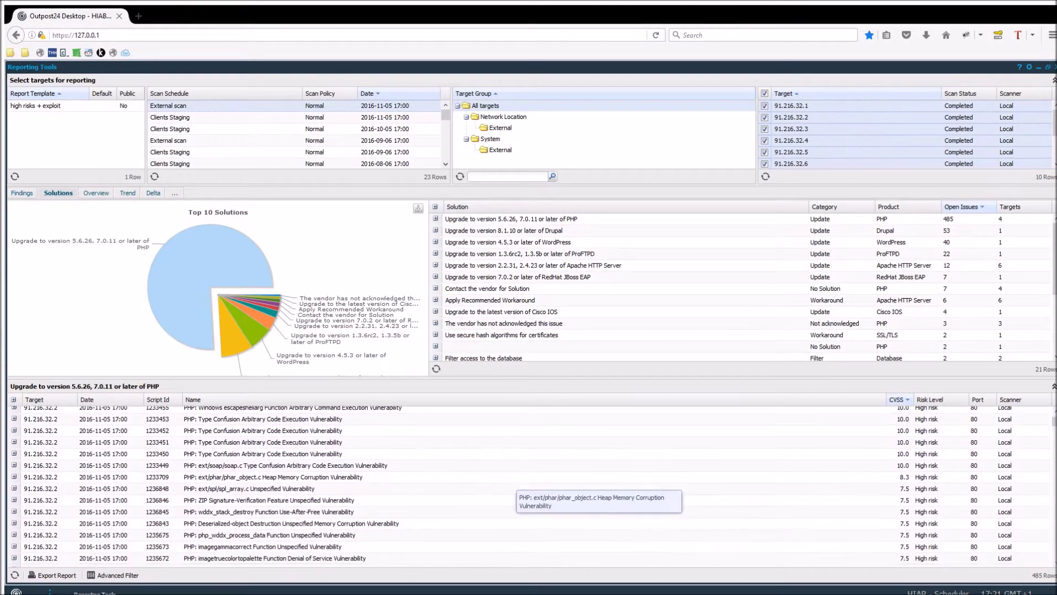
Expand the details of one of the listed PHP findings and view the actions available for it.
double_click(359, 450)
scroll(359, 473, down, 5)
right_click(359, 473)
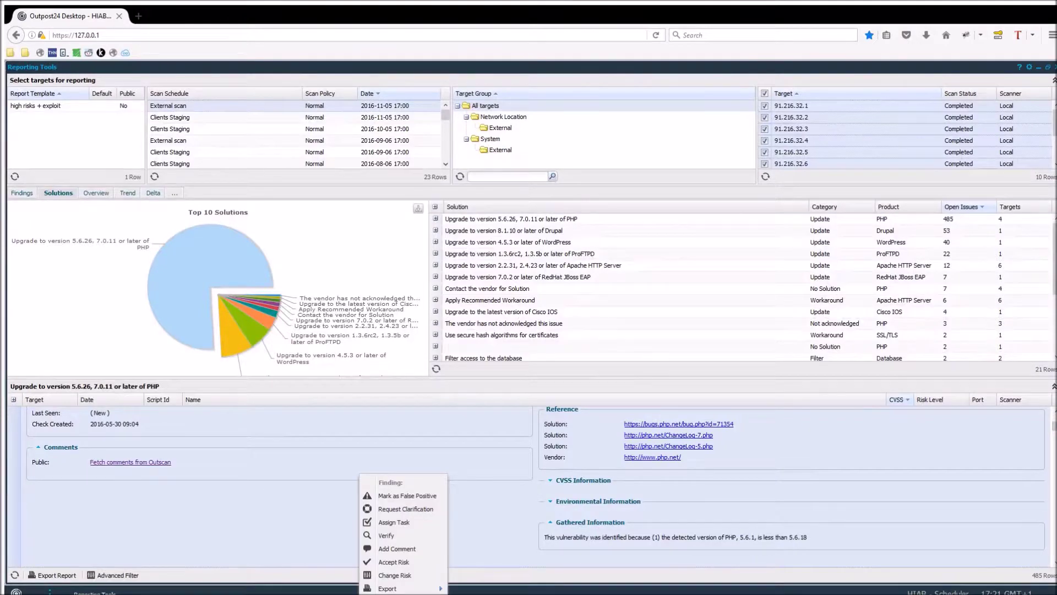
click(142, 300)
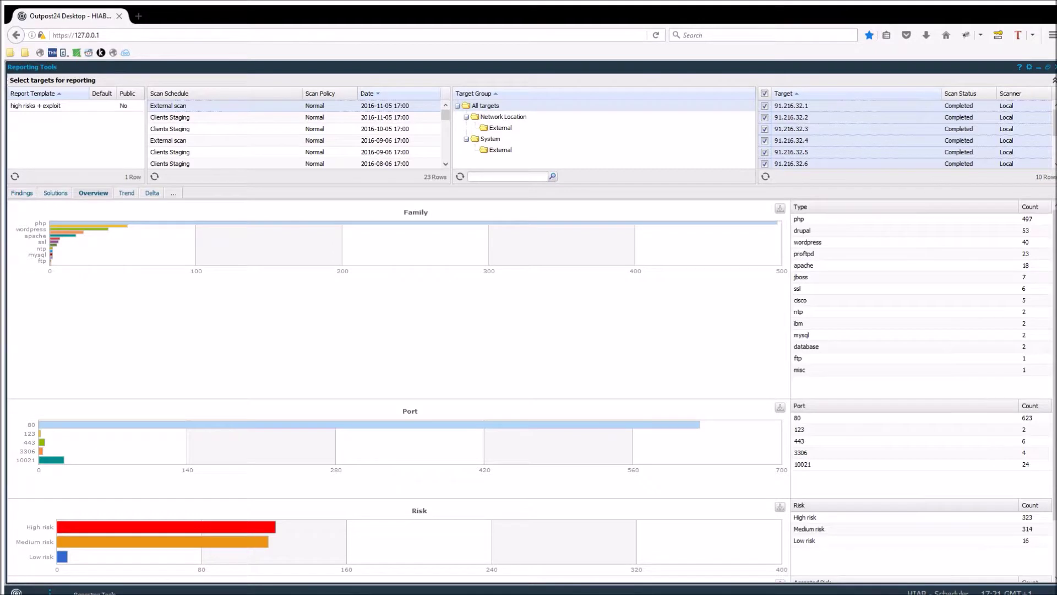
Review the Family, Port, Risk and Accepted Risk charts and their tables in the Overview report.
scroll(882, 566, down, 2)
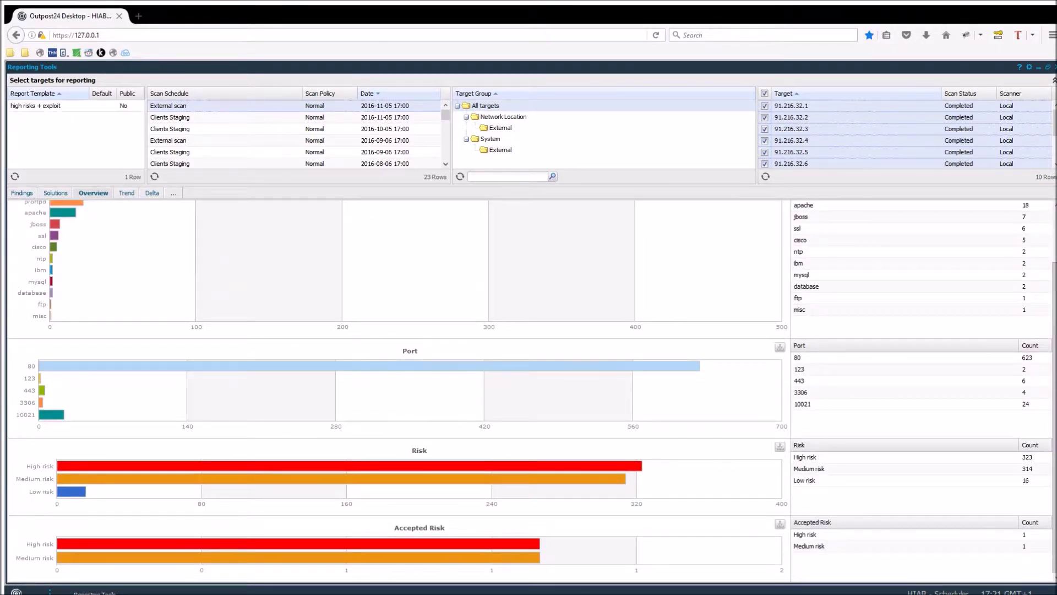
scroll(394, 389, up, 2)
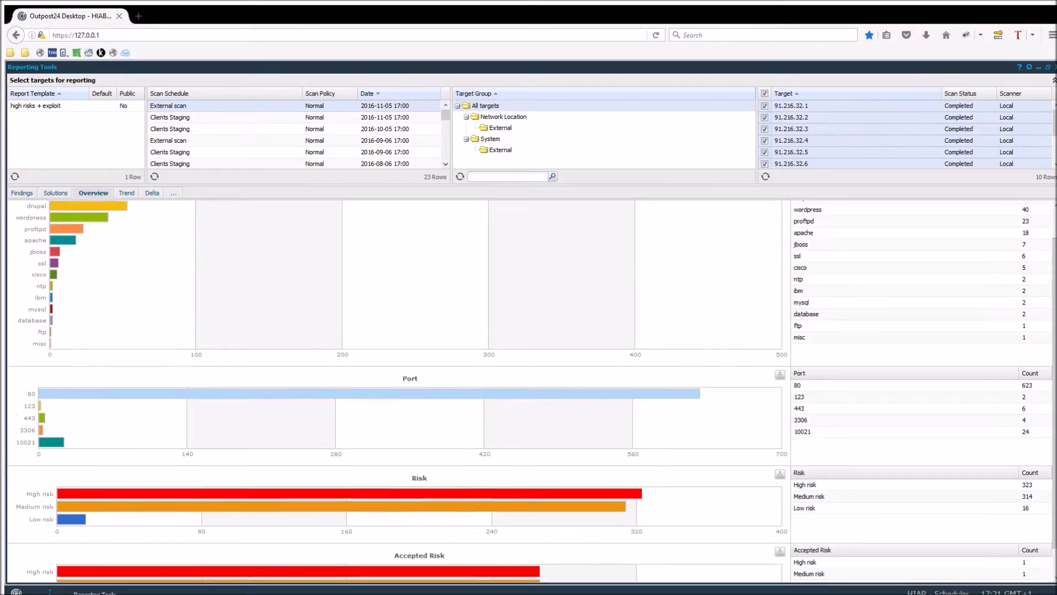
scroll(171, 398, down, 1)
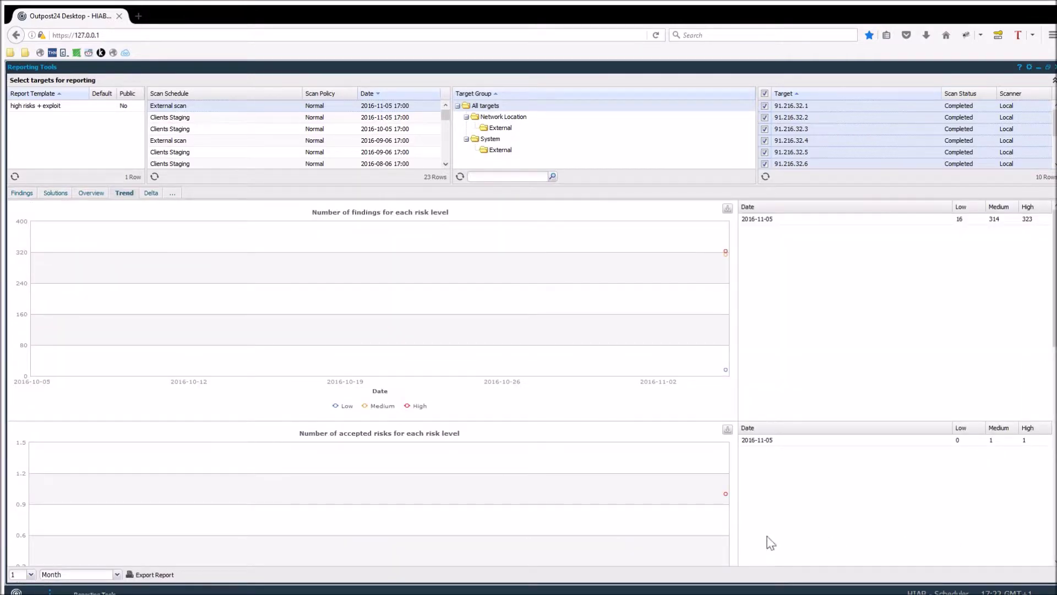
View the time unit choices for the Trend report, keep Month, and set the reporting period to 3 months.
click(88, 575)
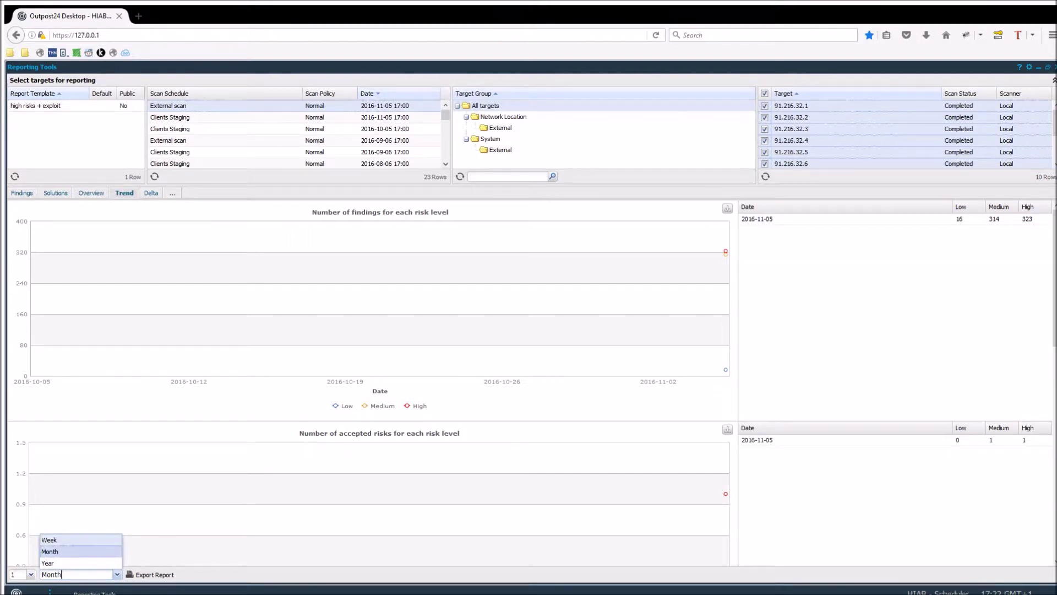
click(31, 574)
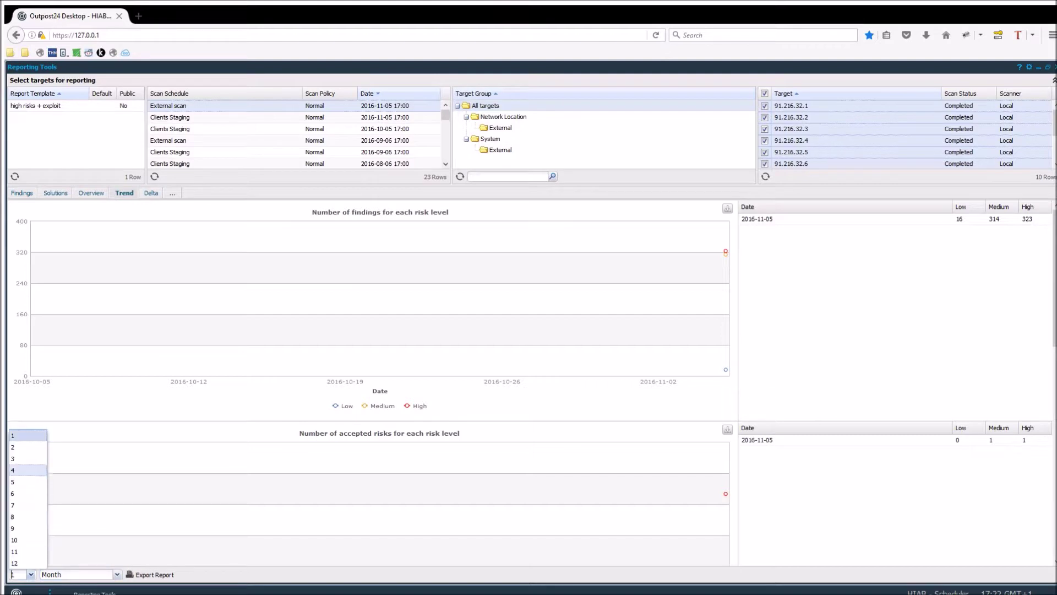
click(22, 459)
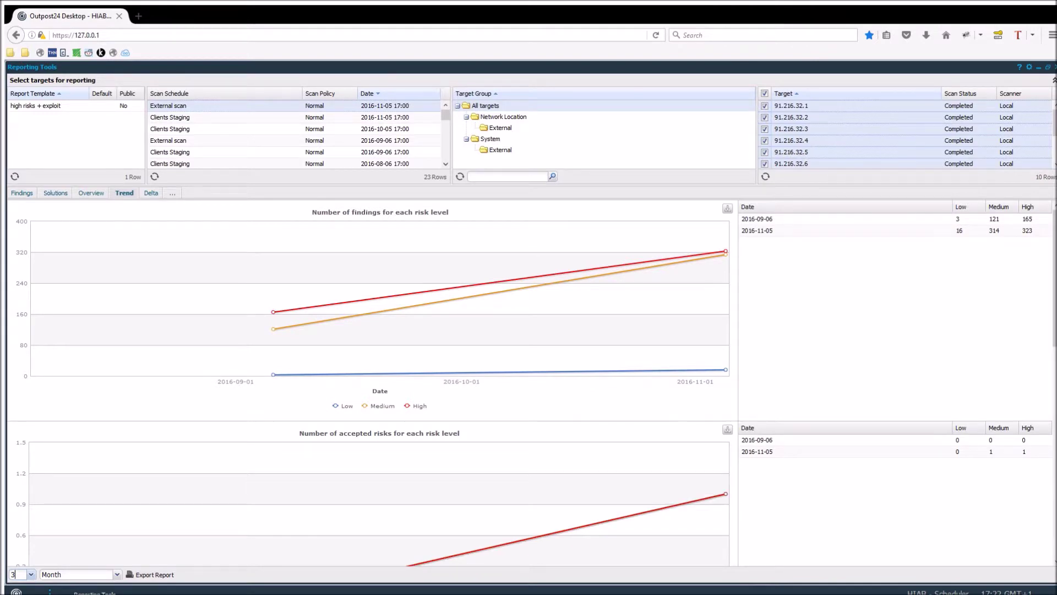
Review the Trend report's charts for accepted risks, delta findings and delta ports across all targets.
scroll(380, 384, down, 5)
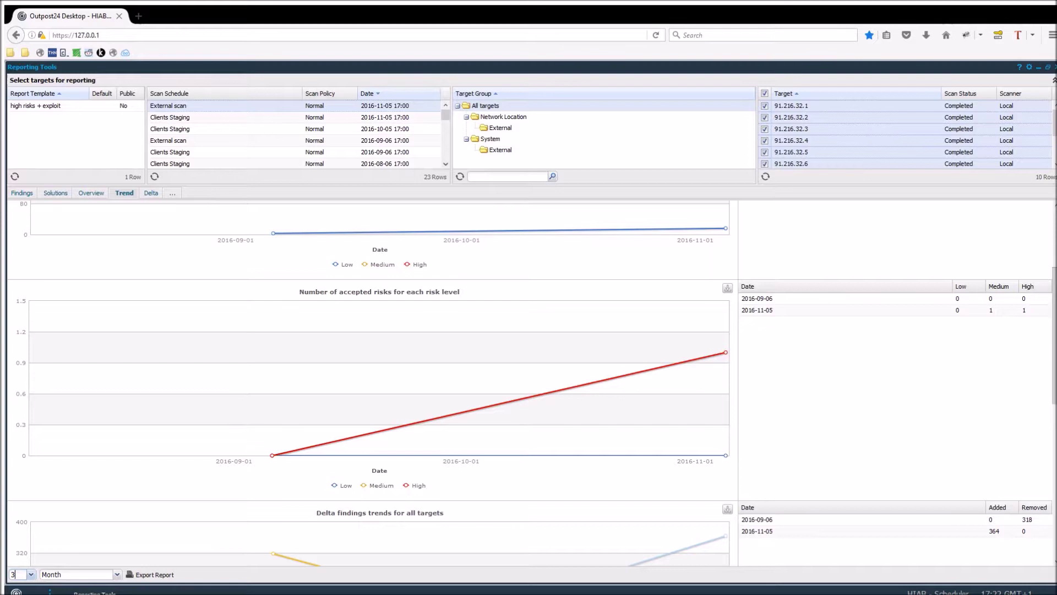
scroll(862, 552, down, 7)
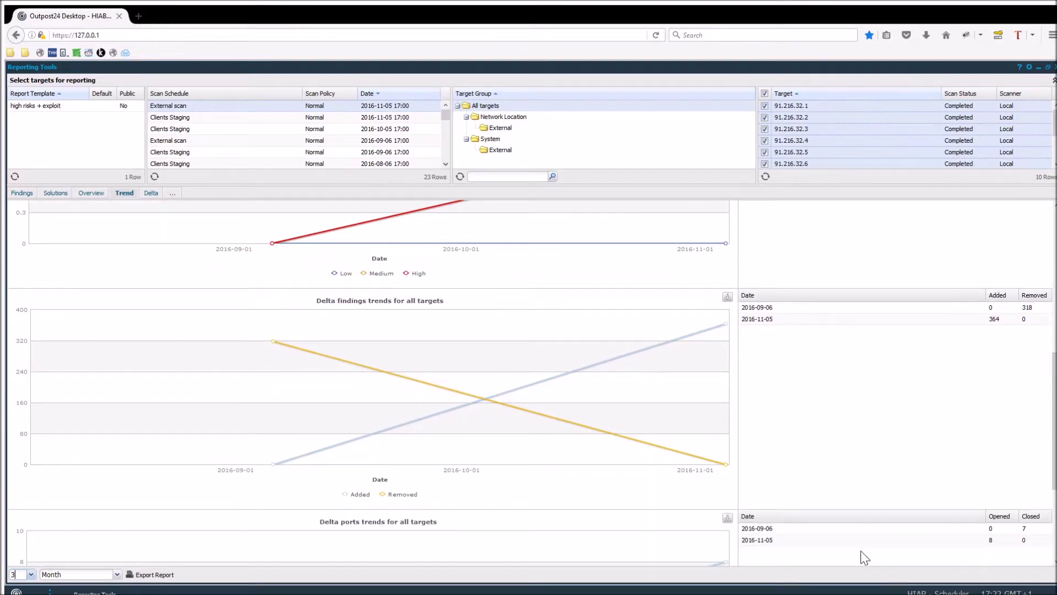
scroll(860, 551, down, 5)
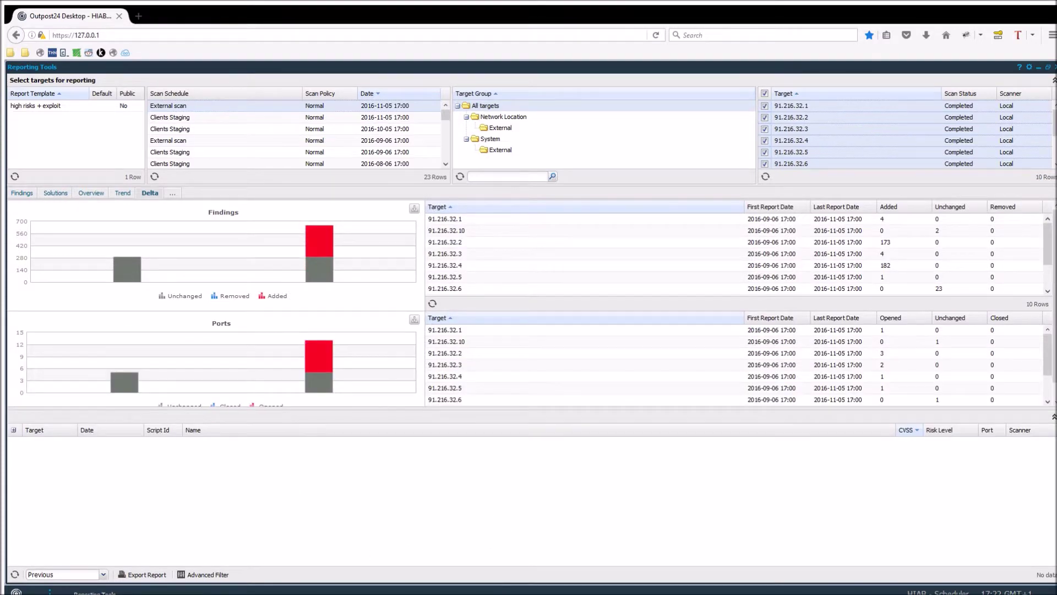
In the Delta report, view the comparison options, keep Previous, and review the per-target findings and ports changes.
click(103, 574)
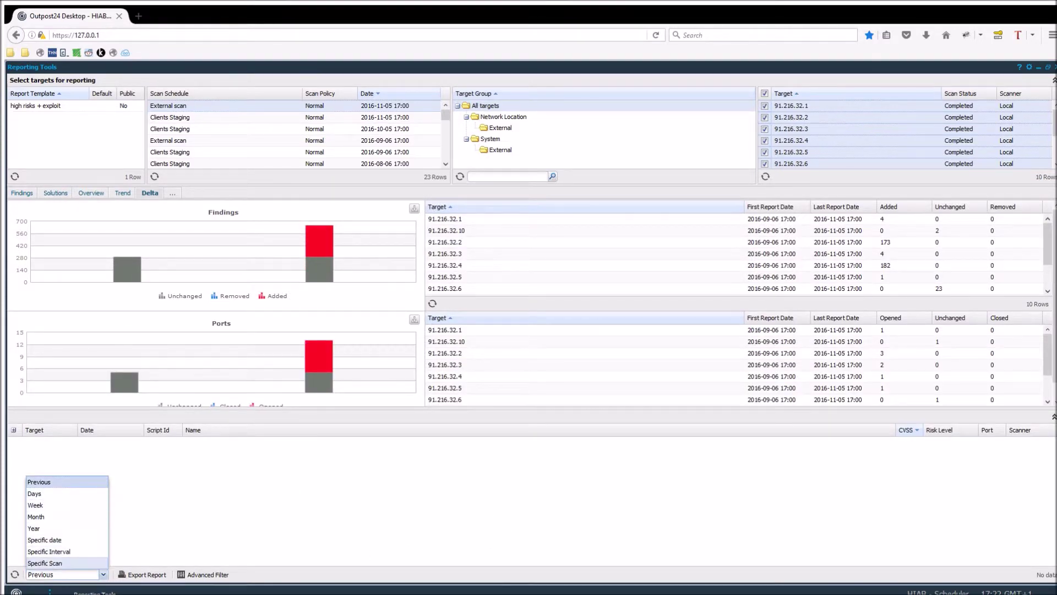
key(Escape)
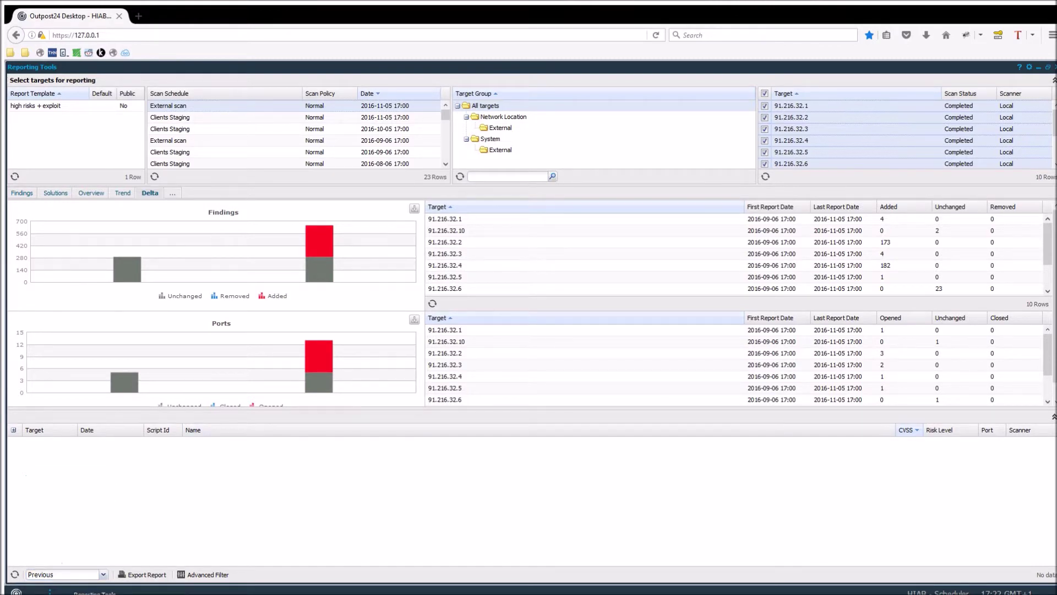
scroll(572, 486, down, 1)
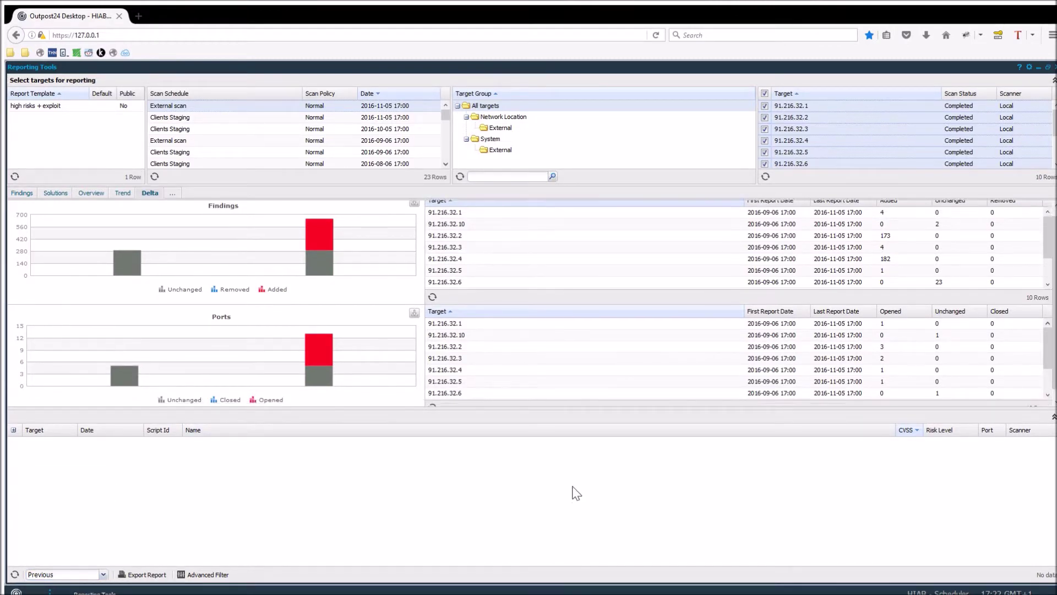
scroll(863, 533, down, 2)
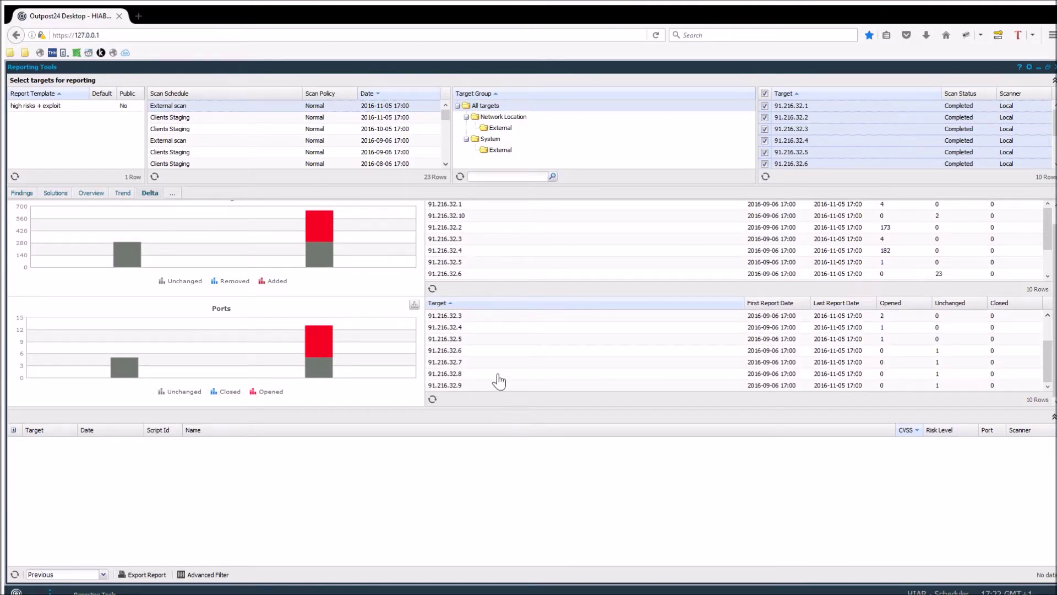
List the added findings from the Delta report's Findings chart and browse through them.
click(327, 231)
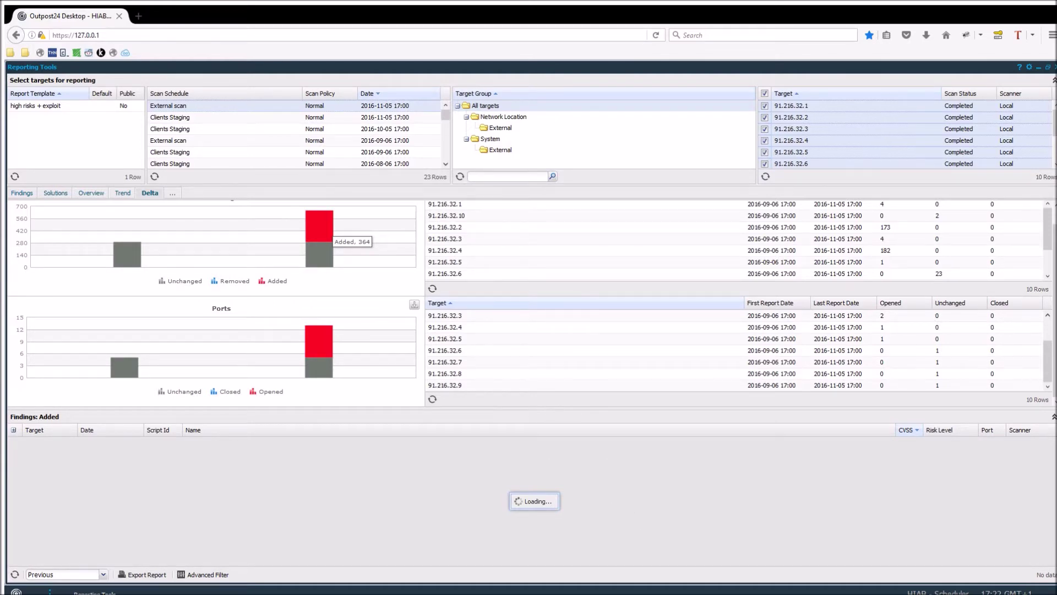
scroll(407, 500, down, 4)
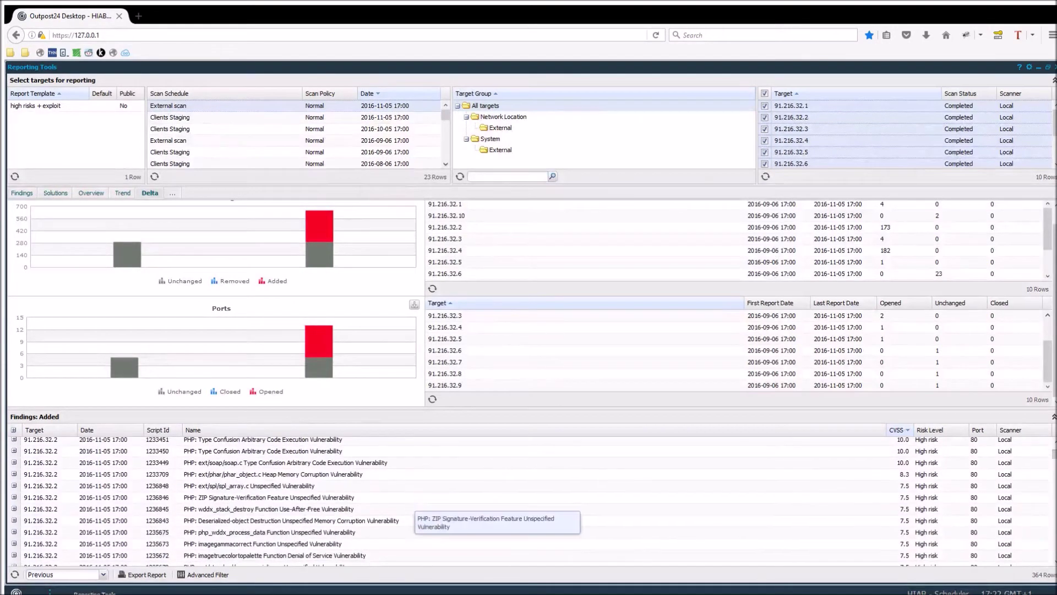